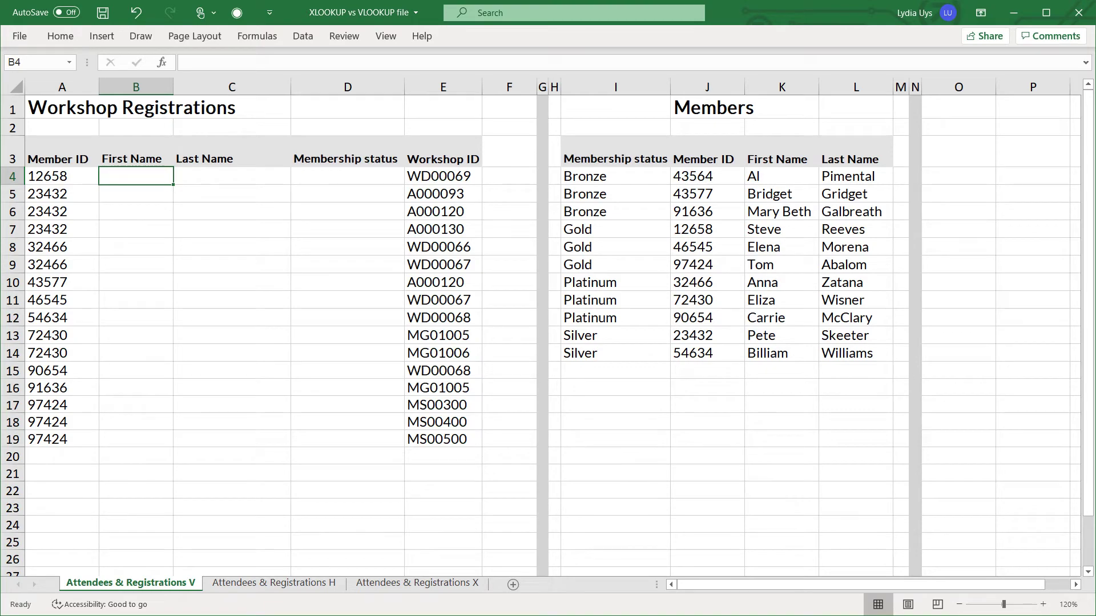
- Type a trial lookup formula, replacing =VLOOKUP( with xlookup(
text(=VLOOKUP()
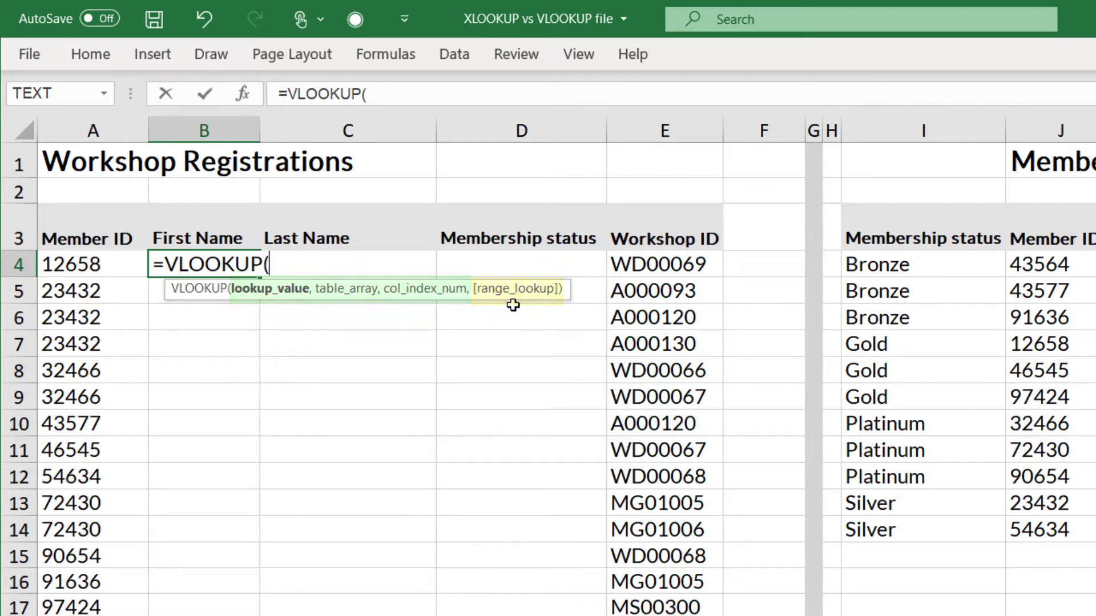
key(BackSpace)
key(BackSpace)
key(BackSpace)
key(BackSpace)
key(BackSpace)
key(BackSpace)
key(BackSpace)
key(BackSpace)
text(xlookup()
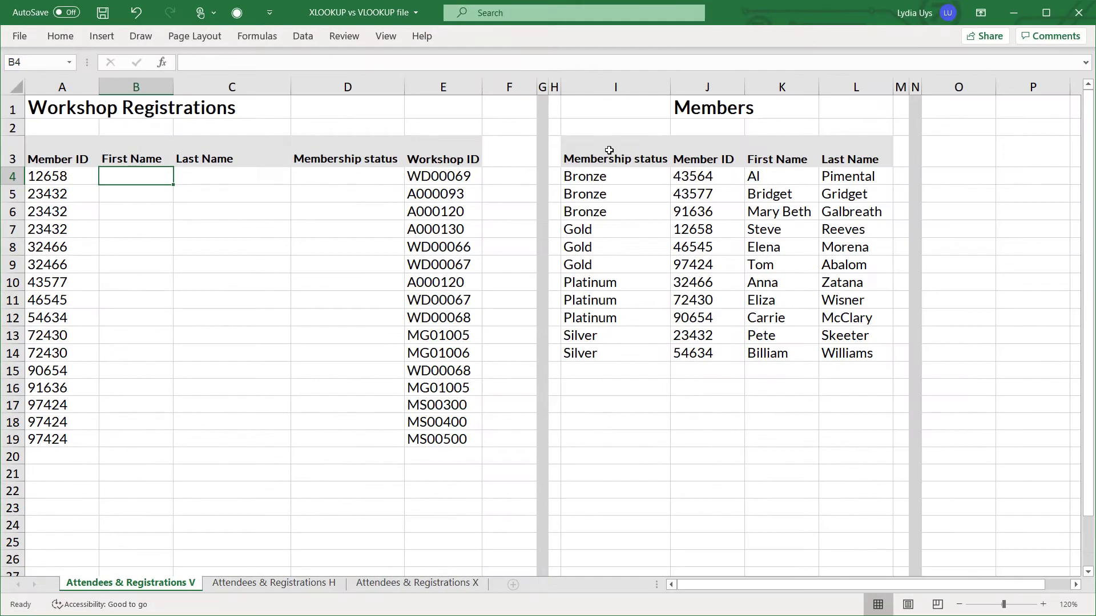
- Review the Members table I3:L14 and the Member ID and Workshop ID columns, then select B4
click(911, 231)
mouse_move(608, 152)
mouse_down()
mouse_move(856, 177)
mouse_move(811, 317)
mouse_move(836, 347)
mouse_up()
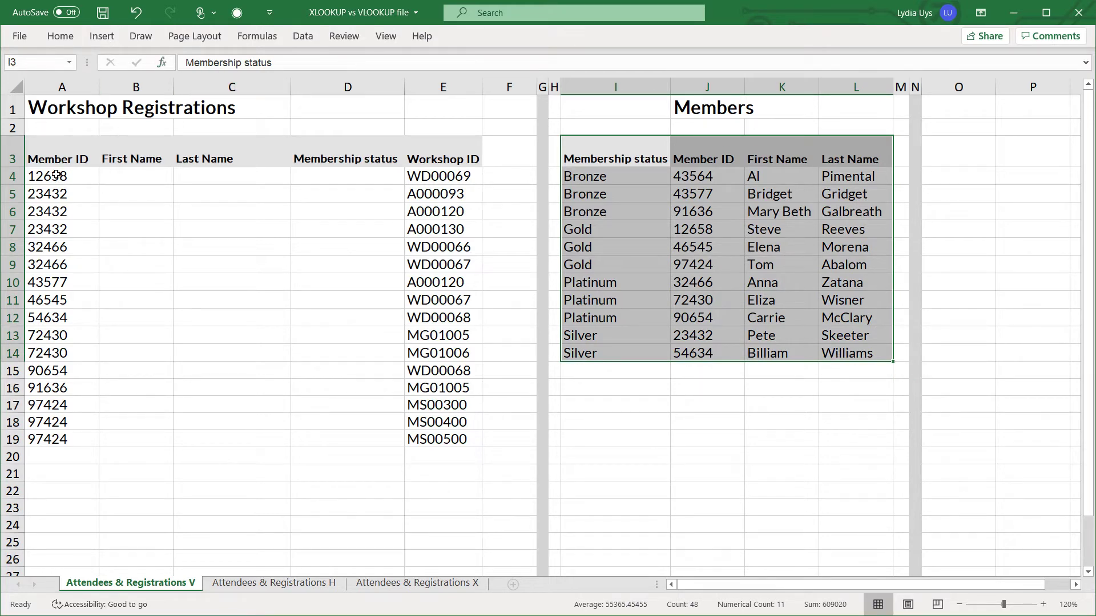
drag(55, 159, 53, 449)
mouse_move(456, 160)
mouse_down()
mouse_move(451, 354)
mouse_move(419, 427)
mouse_move(423, 444)
mouse_up()
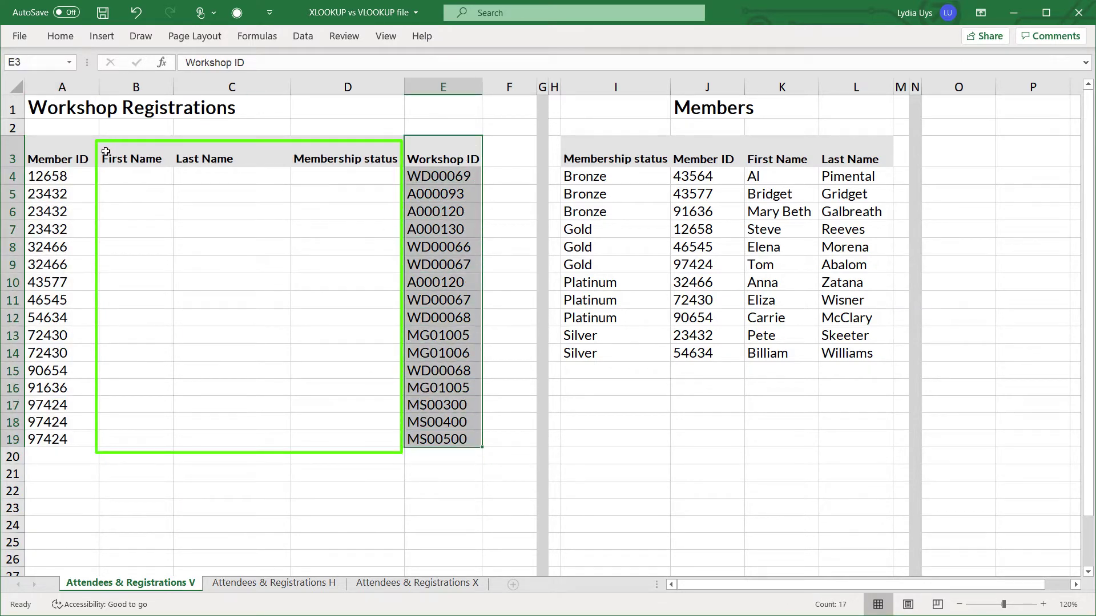
click(147, 178)
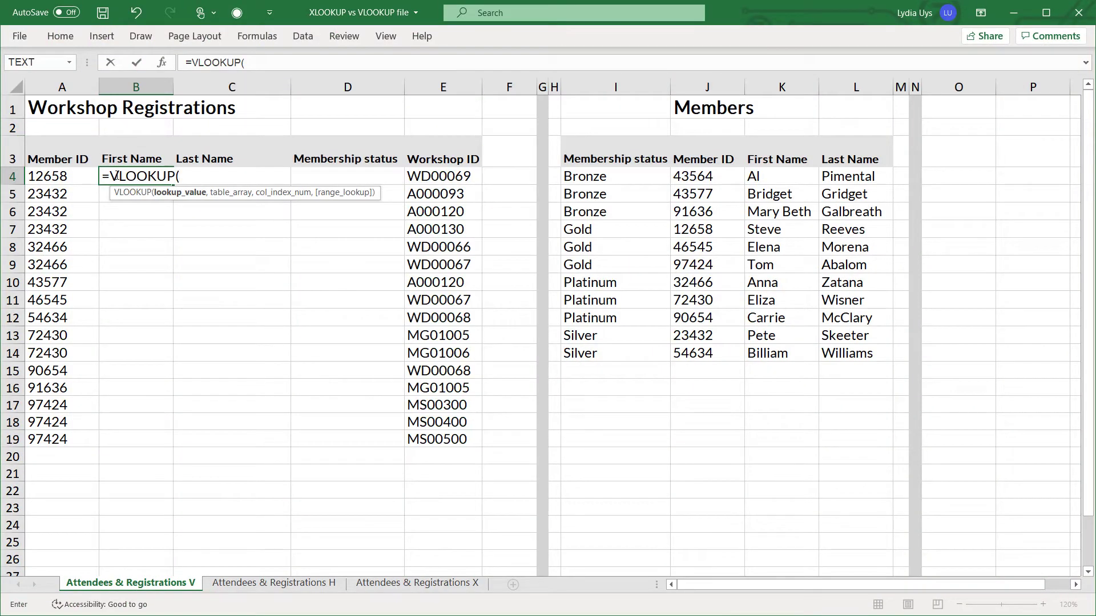
- Complete B4 as =VLOOKUP(A4,J4:L14,2,FALSE) so it returns Steve for member 12658
click(54, 176)
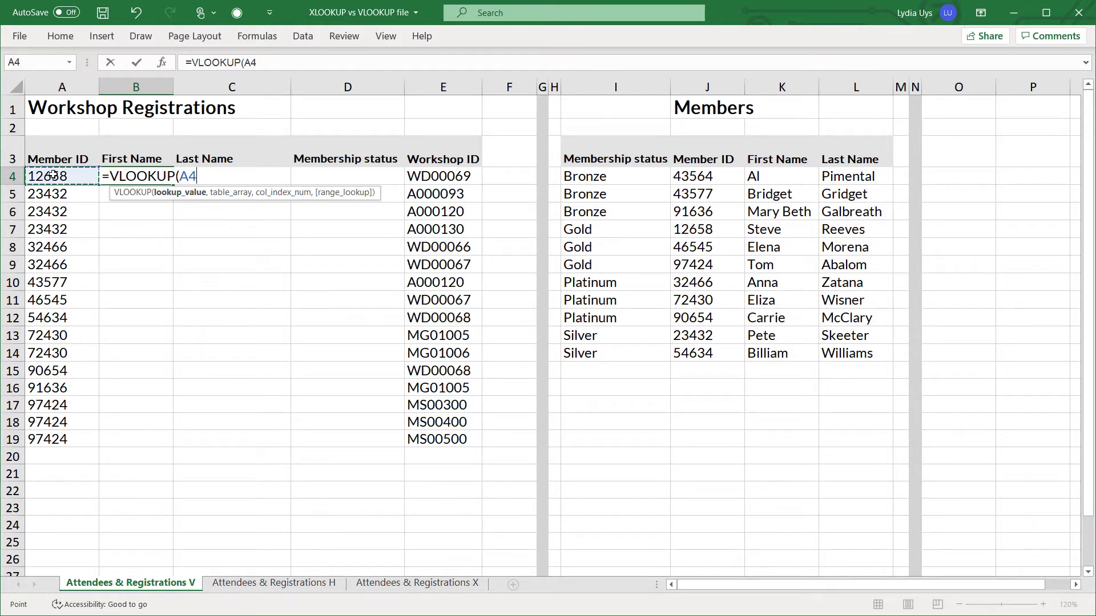
text(,)
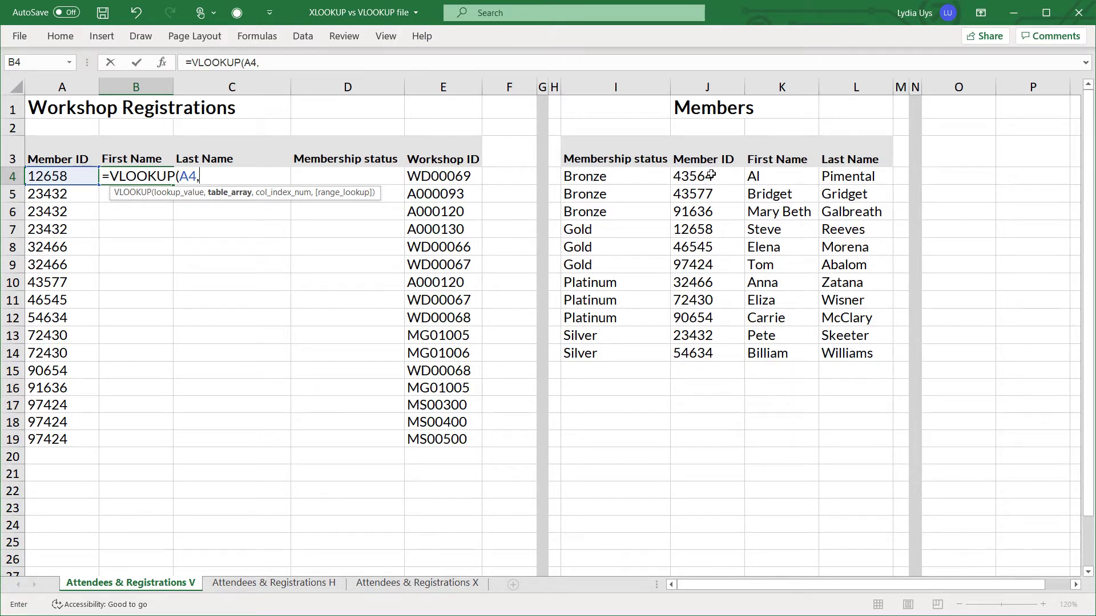
drag(711, 175, 726, 355)
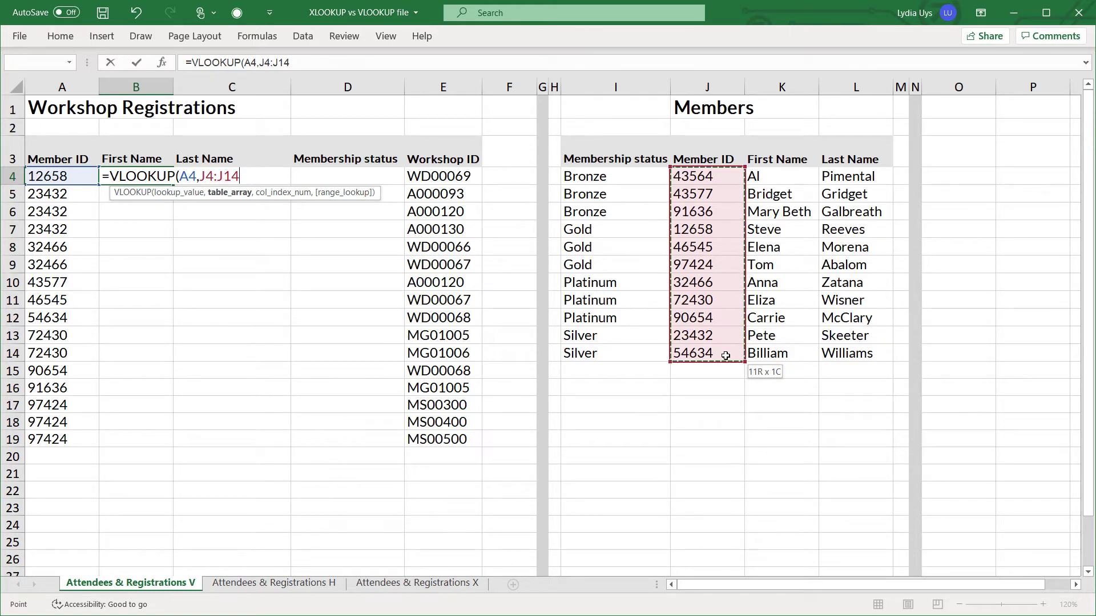
drag(726, 355, 726, 354)
key(shift+Right)
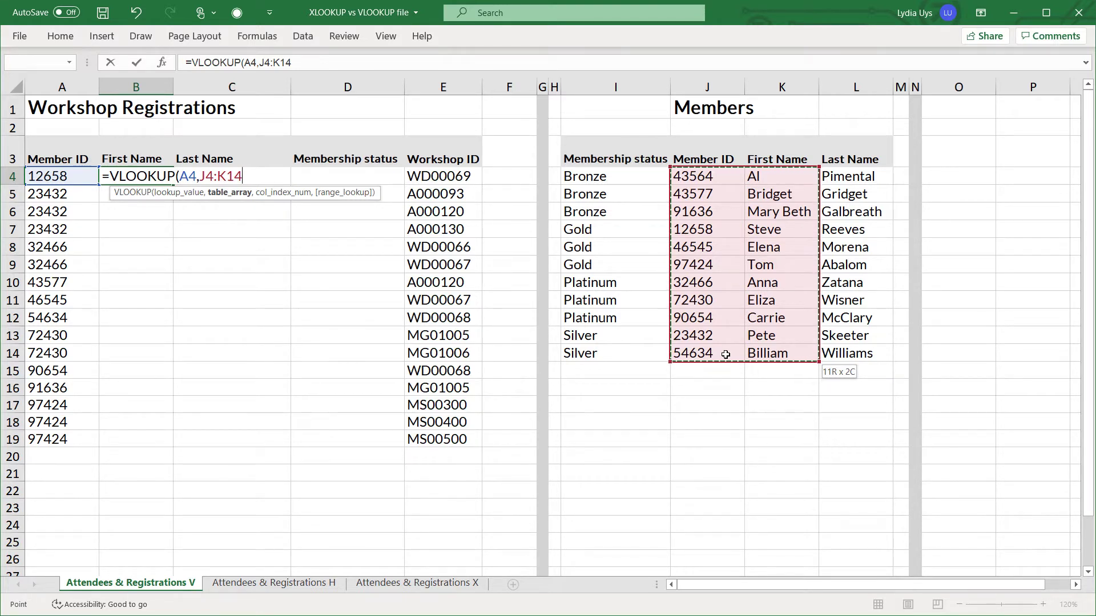
key(shift+Right)
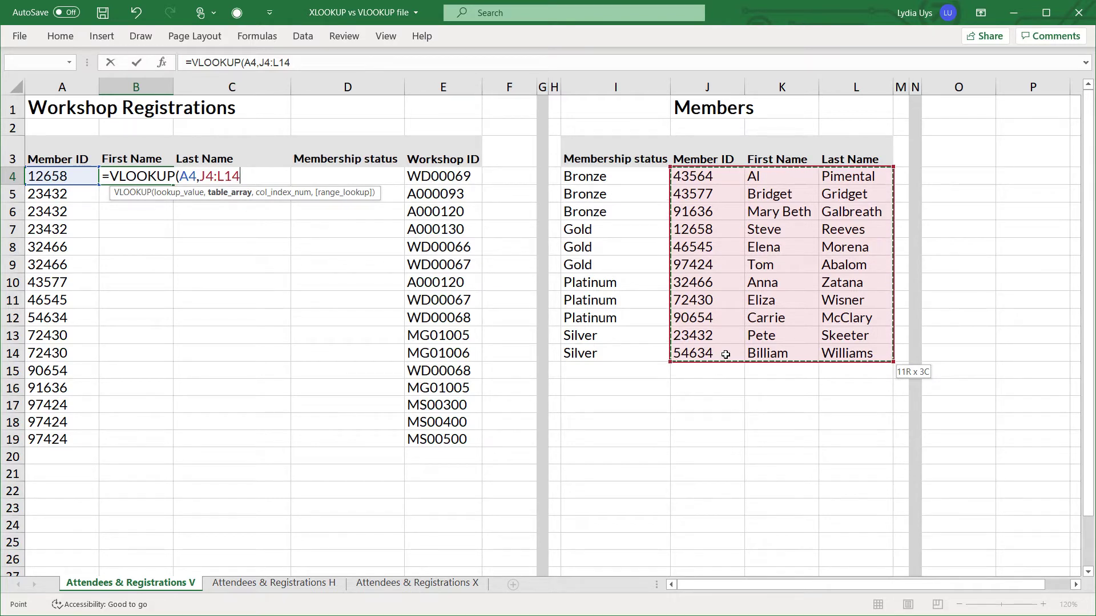
text(,)
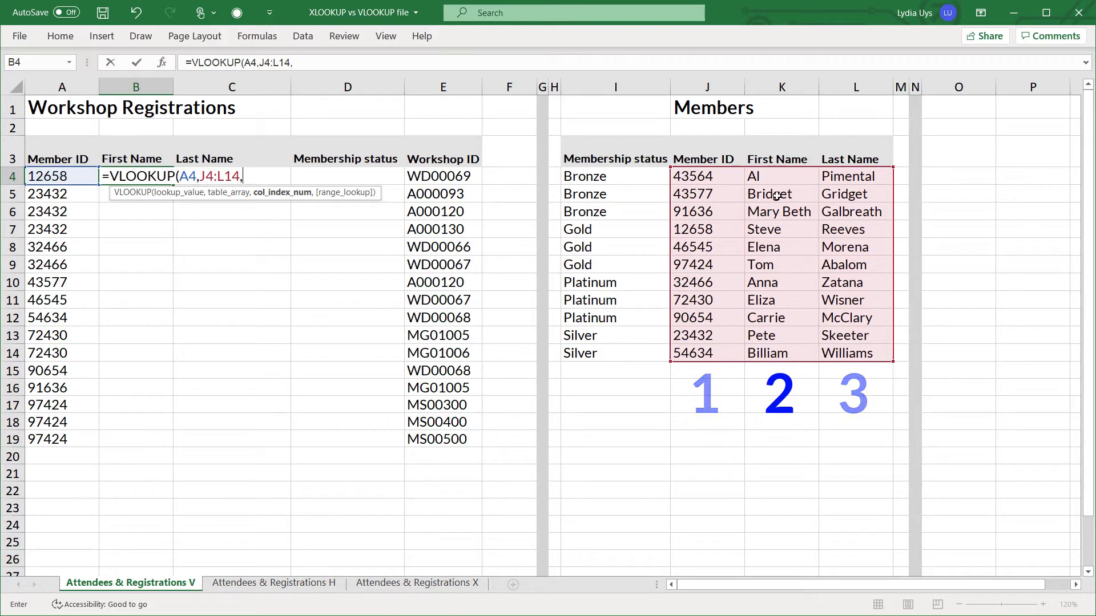
text(2)
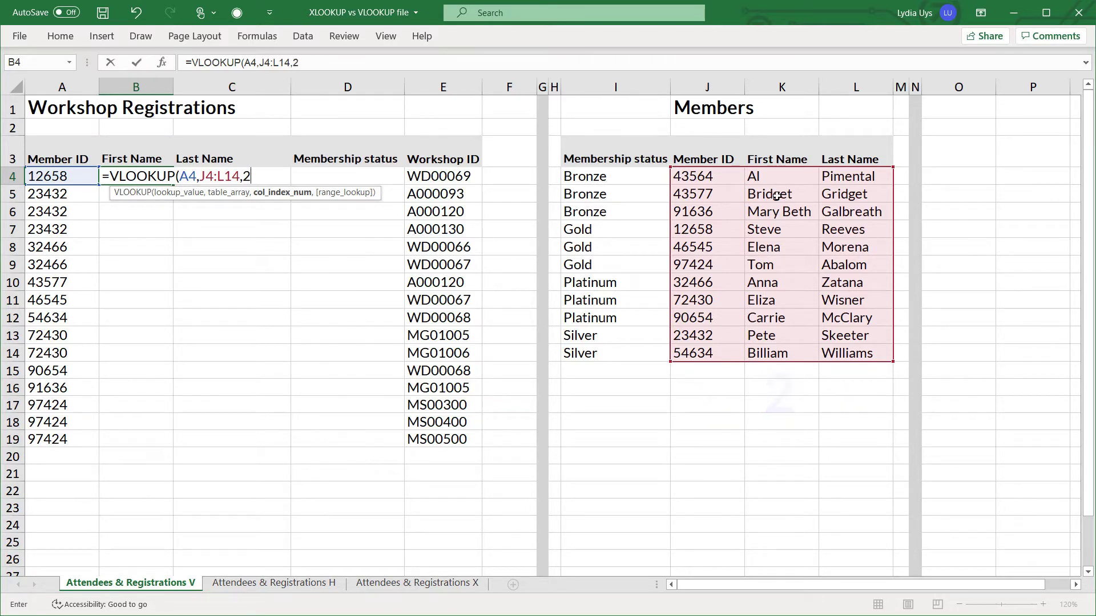
text(,)
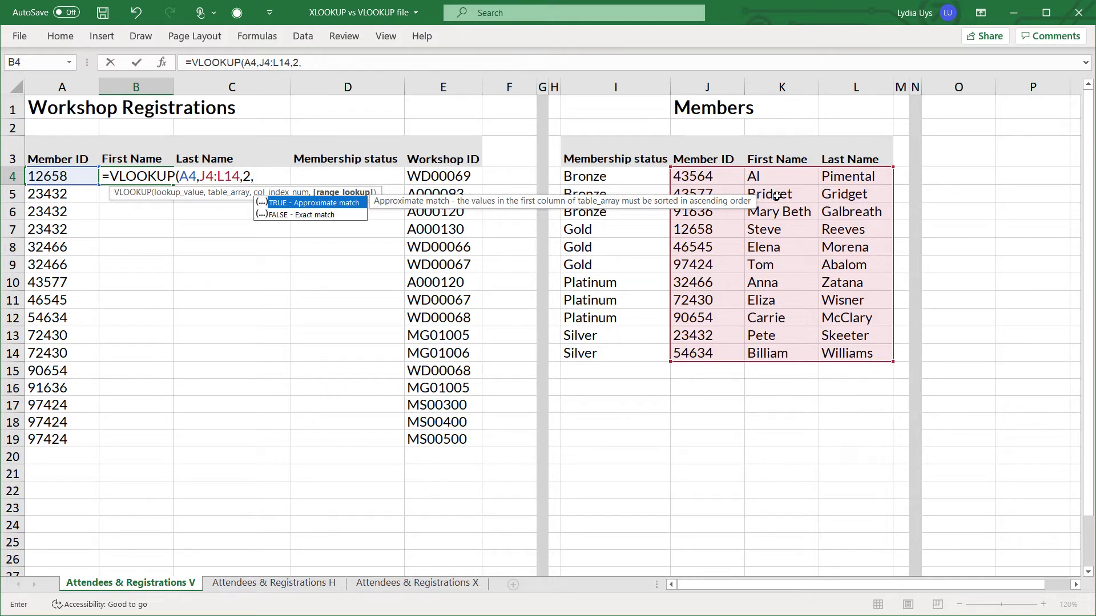
text(false))
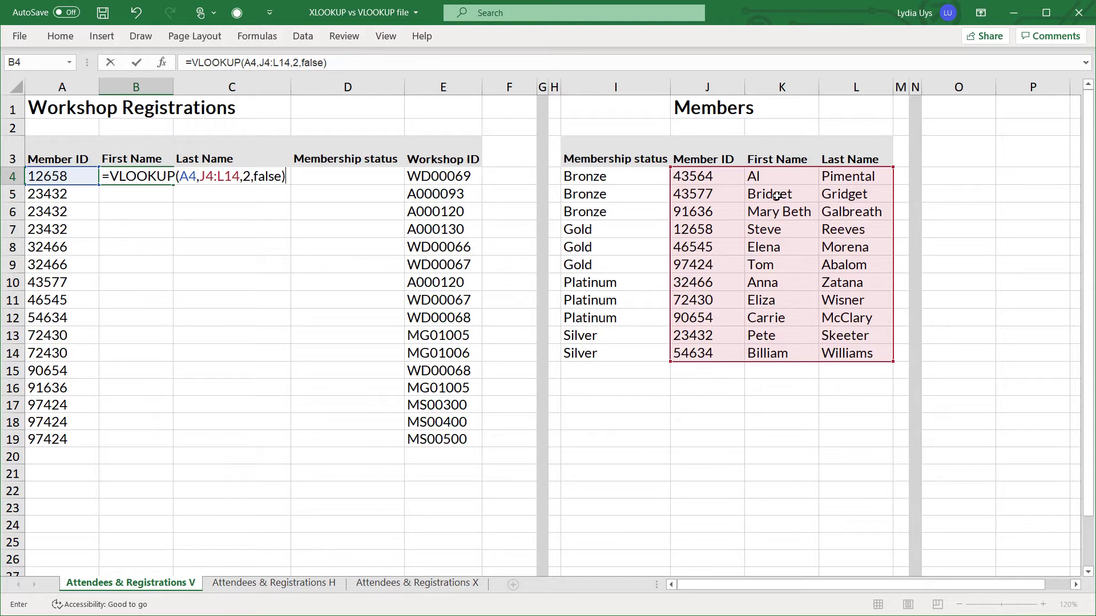
key(Return)
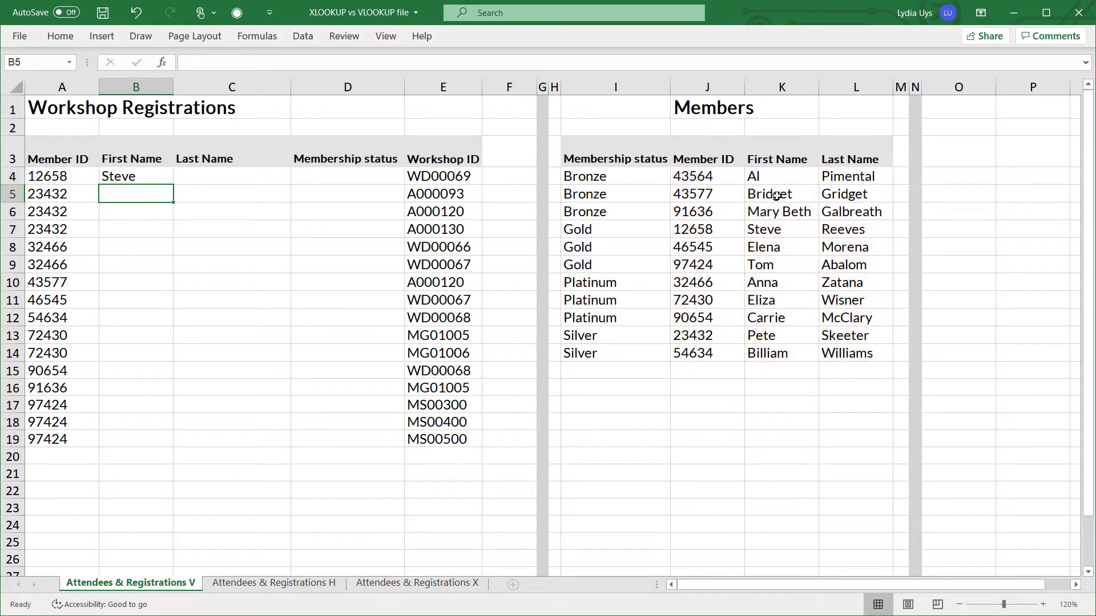
key(Up)
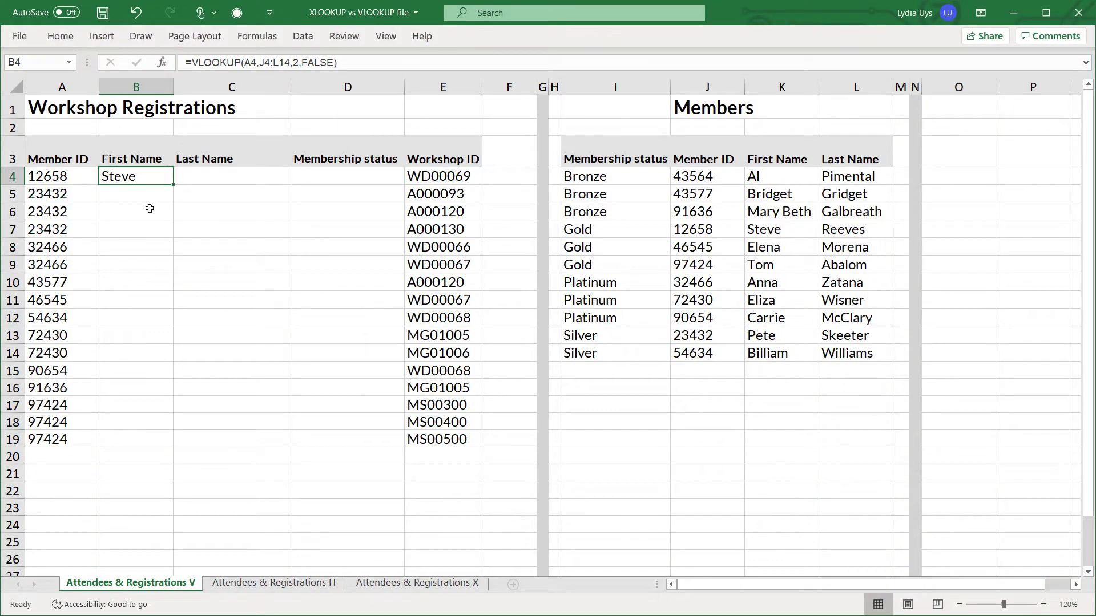
- Begin an XLOOKUP in B6 with lookup value A6, lookup array J4:J14, and return array starting at K4
click(150, 209)
text(=xlooku)
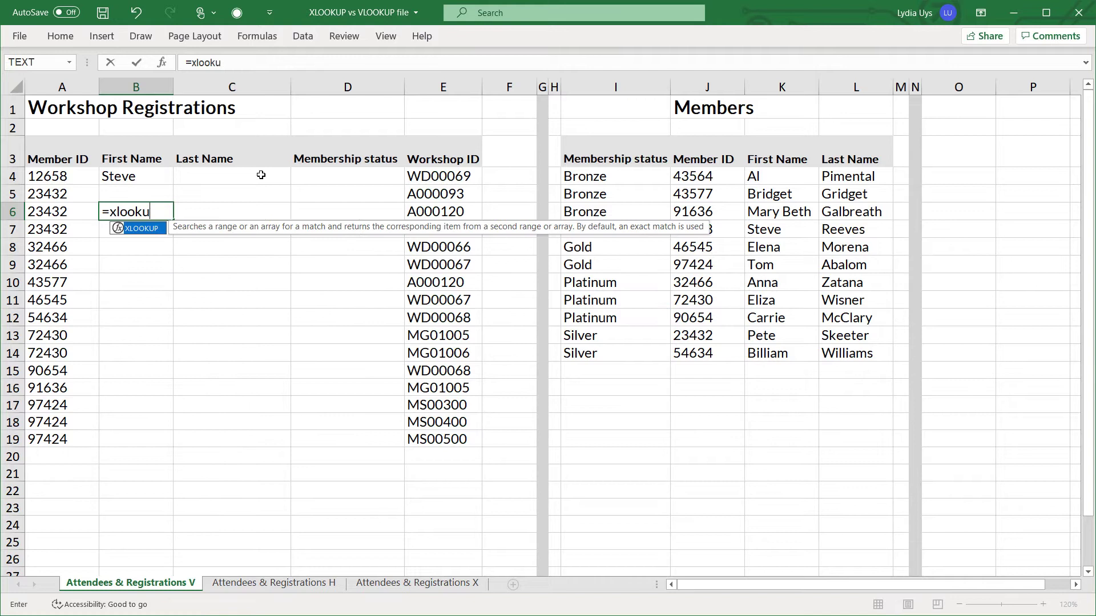
text(p()
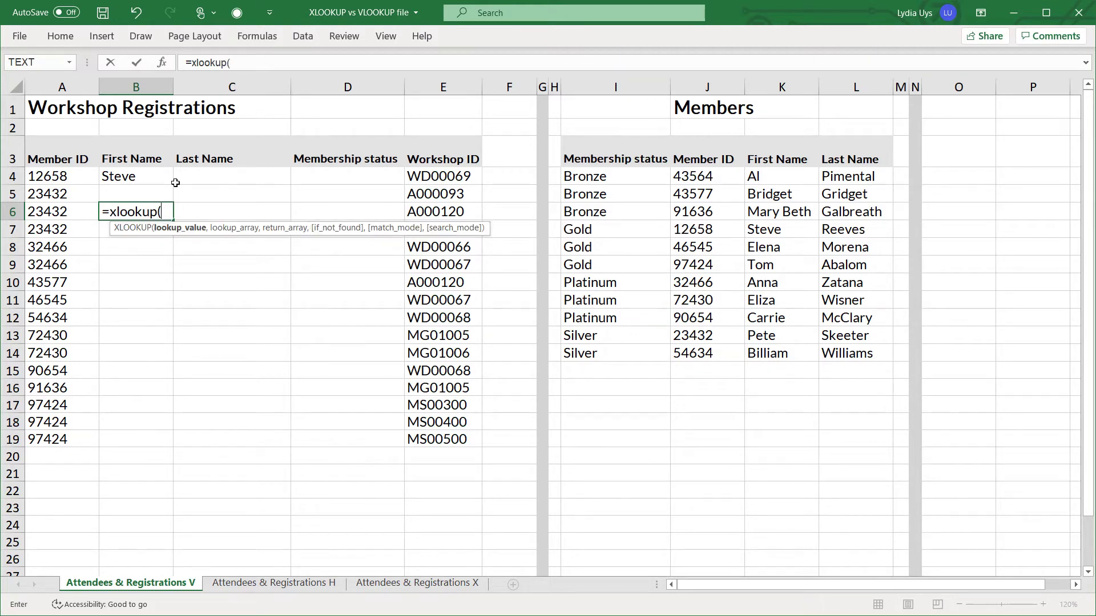
click(44, 218)
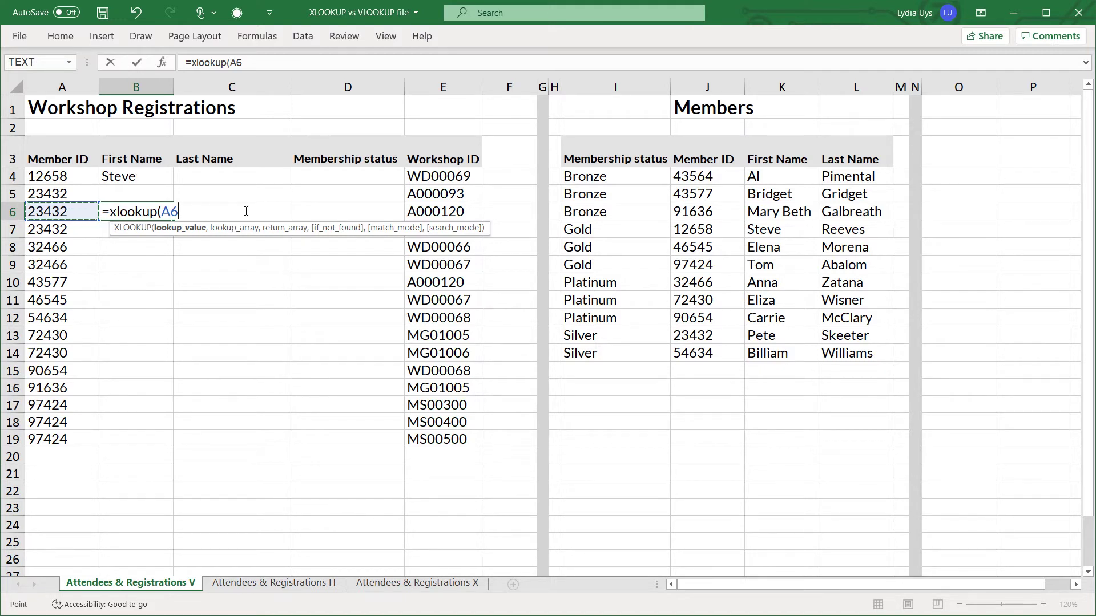
text(,)
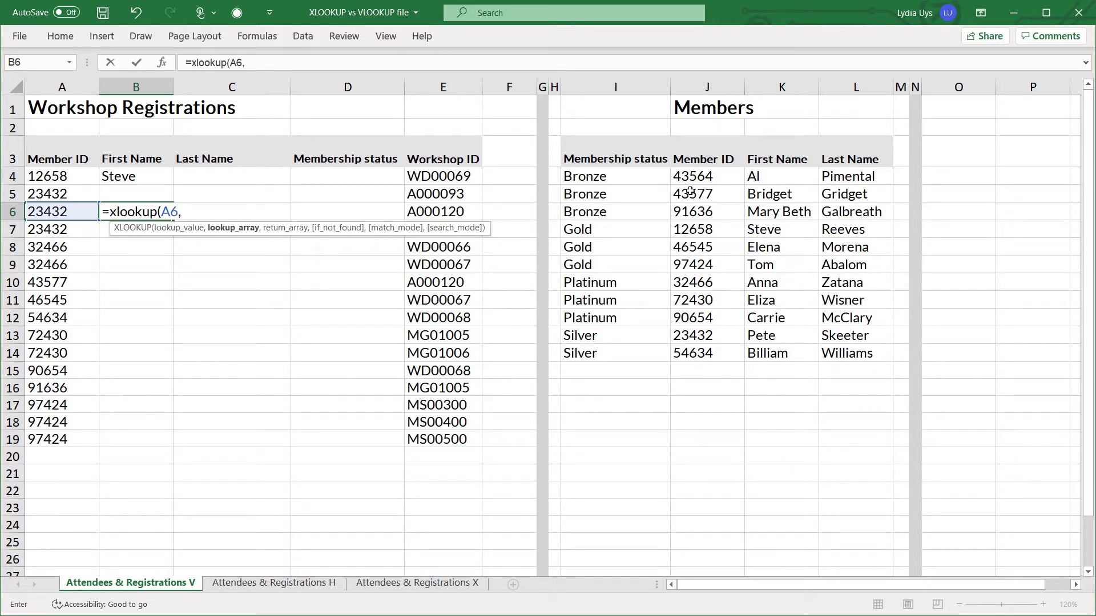
drag(703, 176, 713, 348)
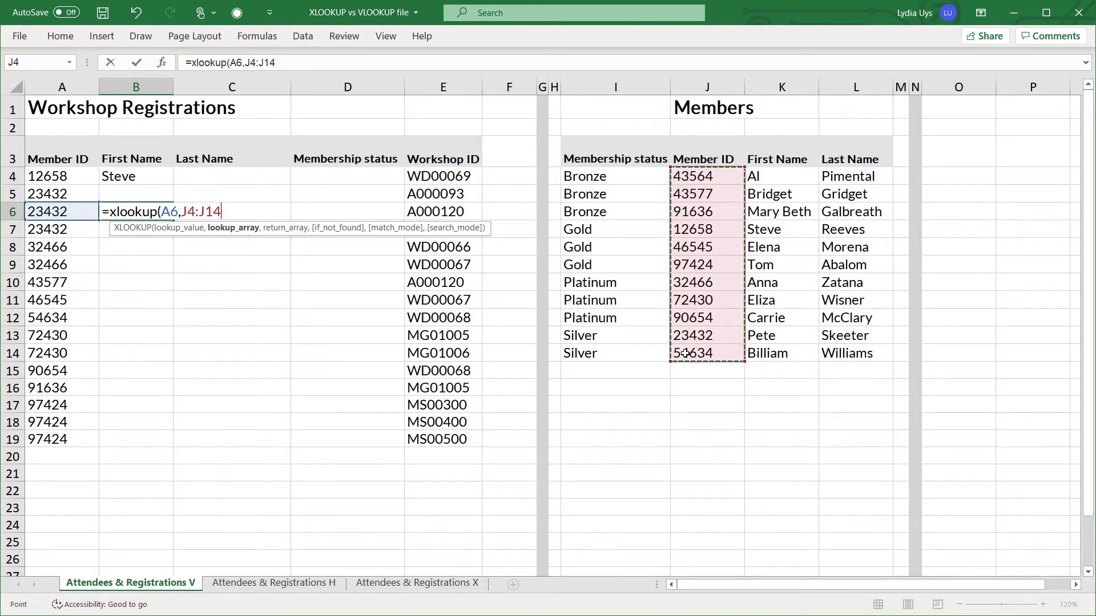
text(,)
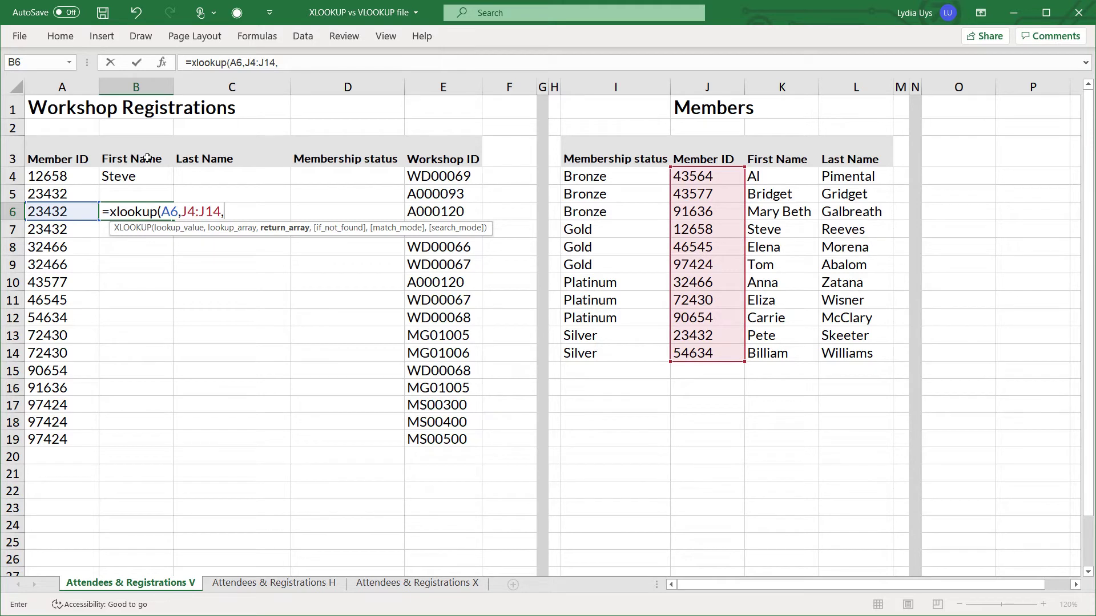
click(781, 179)
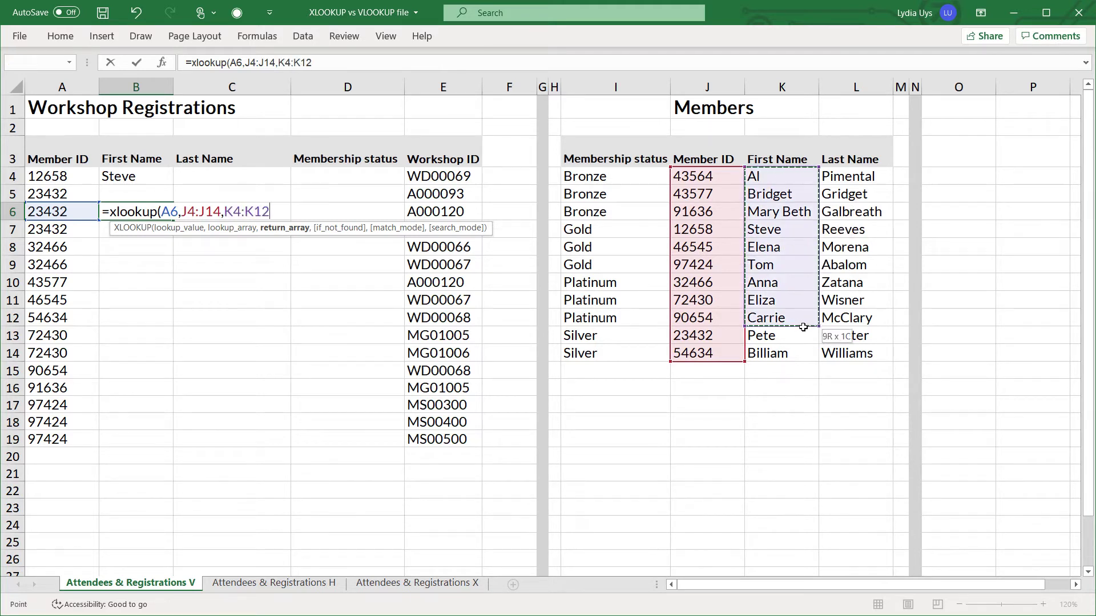
- Extend the XLOOKUP return array down to row 14 and across to L, making K4:L14
drag(803, 327, 797, 351)
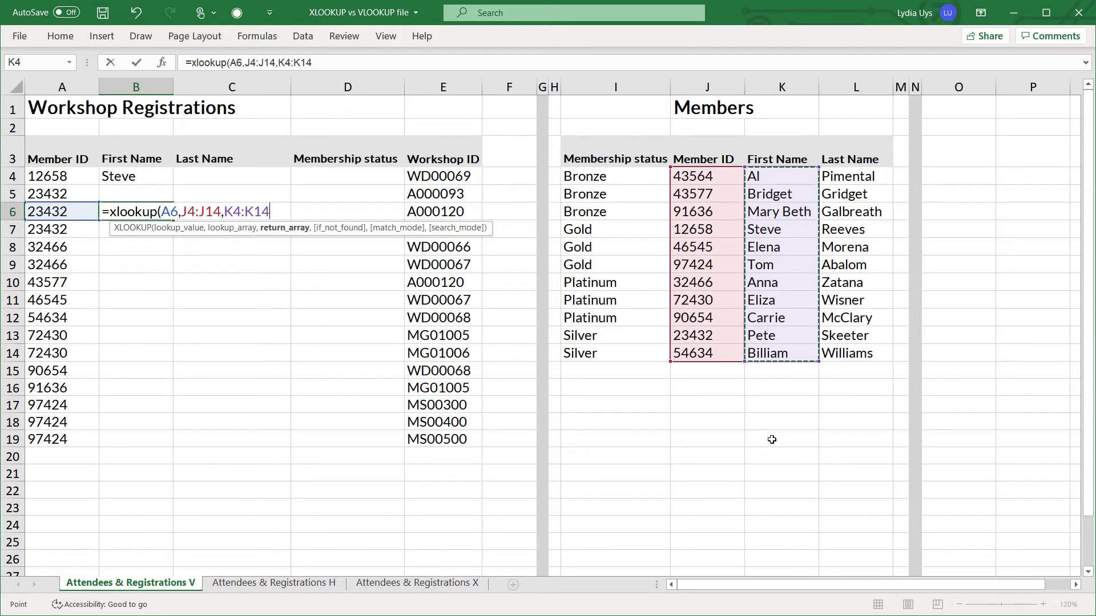
shift+click(861, 353)
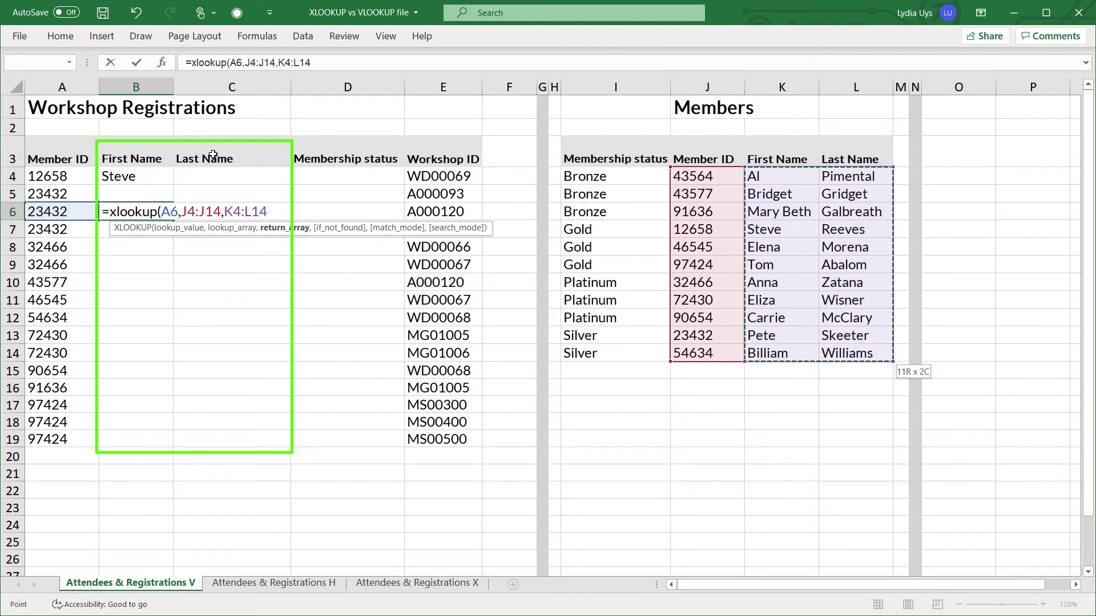
- Add a "Value not found" fallback argument and the closing parenthesis to B6's XLOOKUP
text(,)
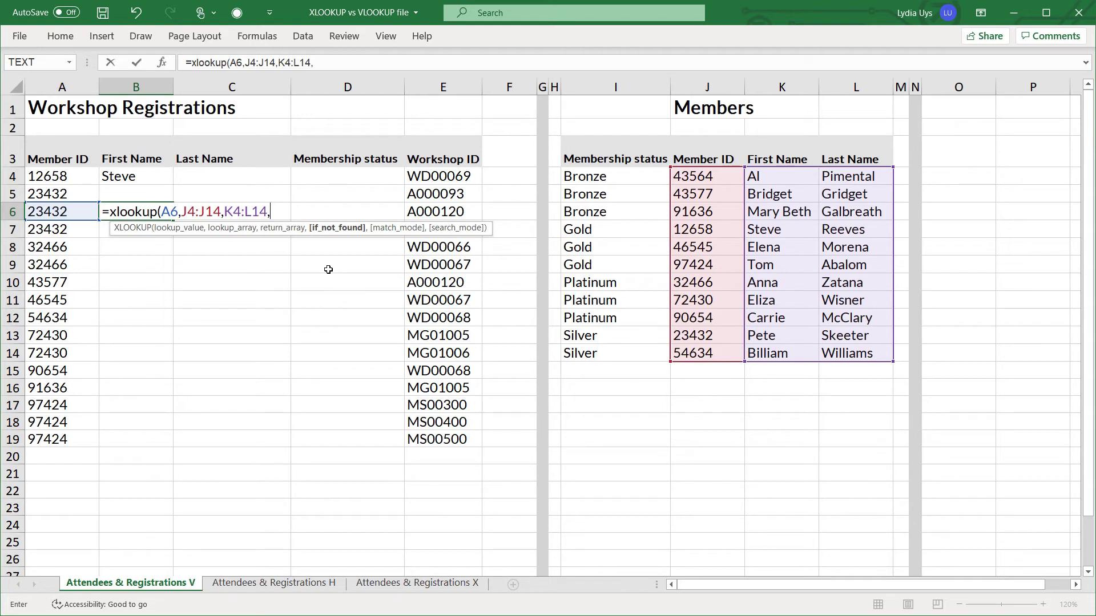
text(")
text(Value not found)
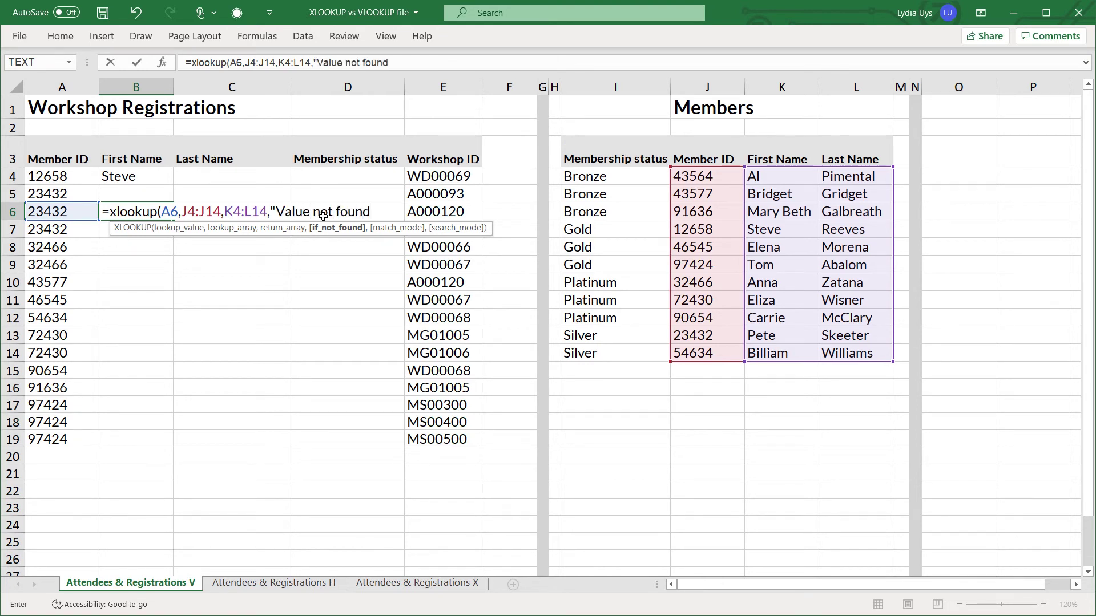
text(")
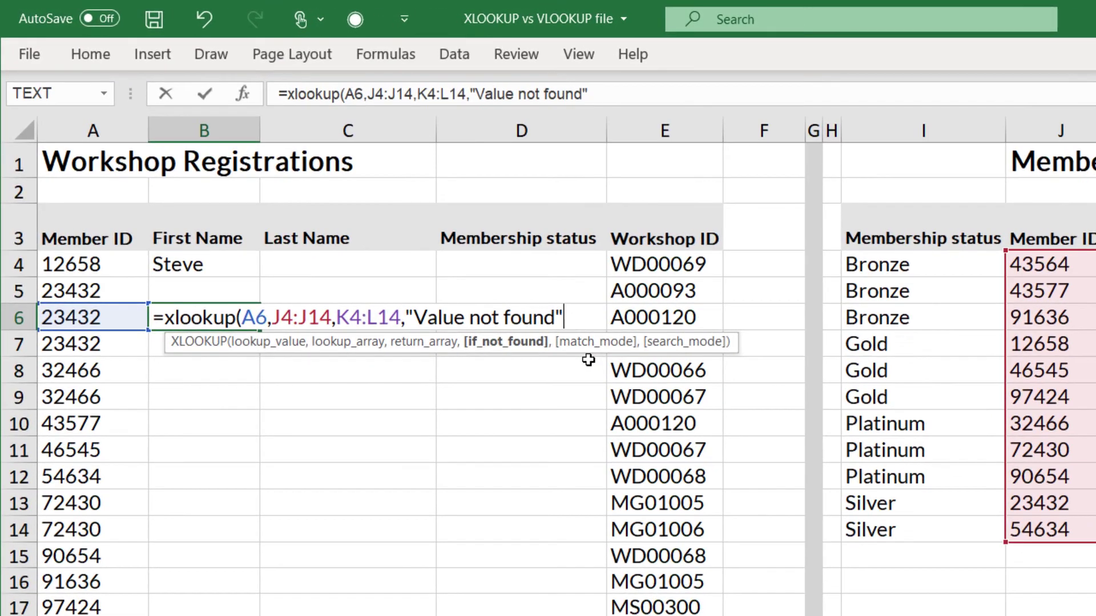
text(,)
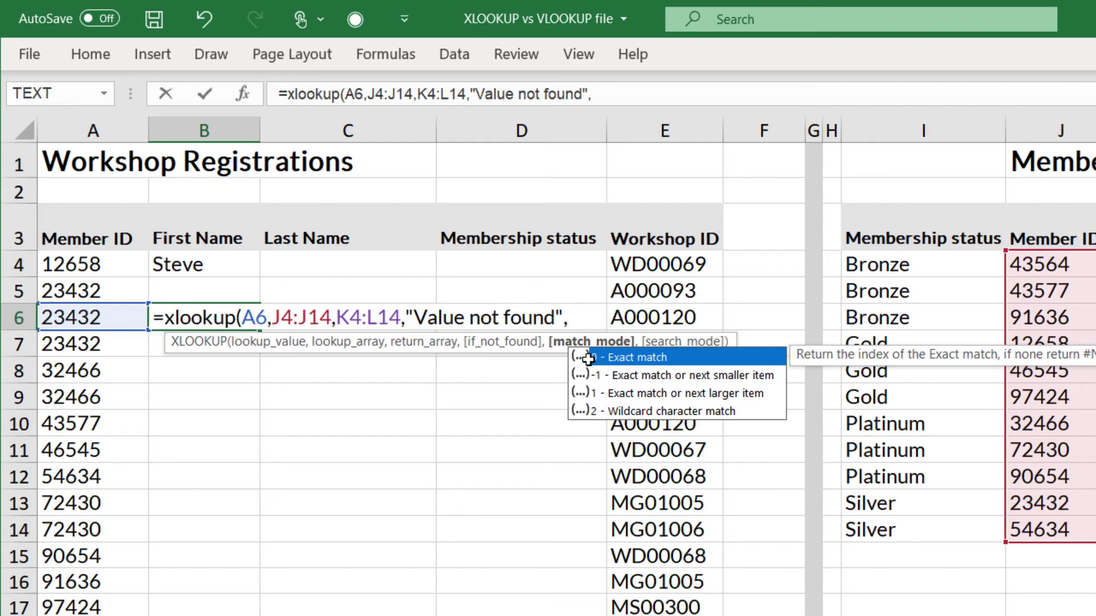
text())
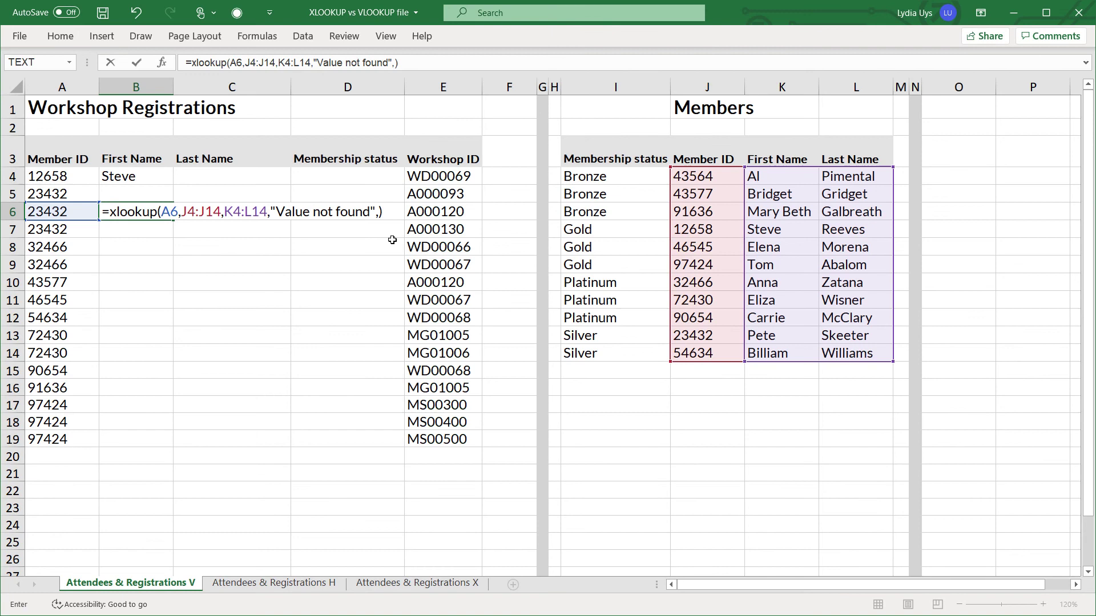
key(Return)
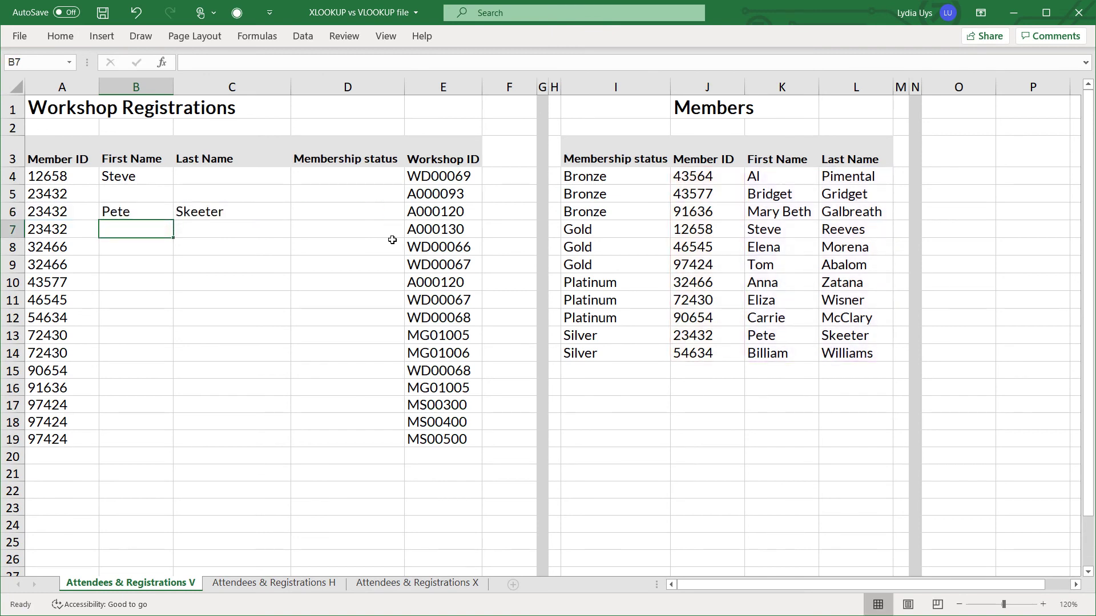
key(Up)
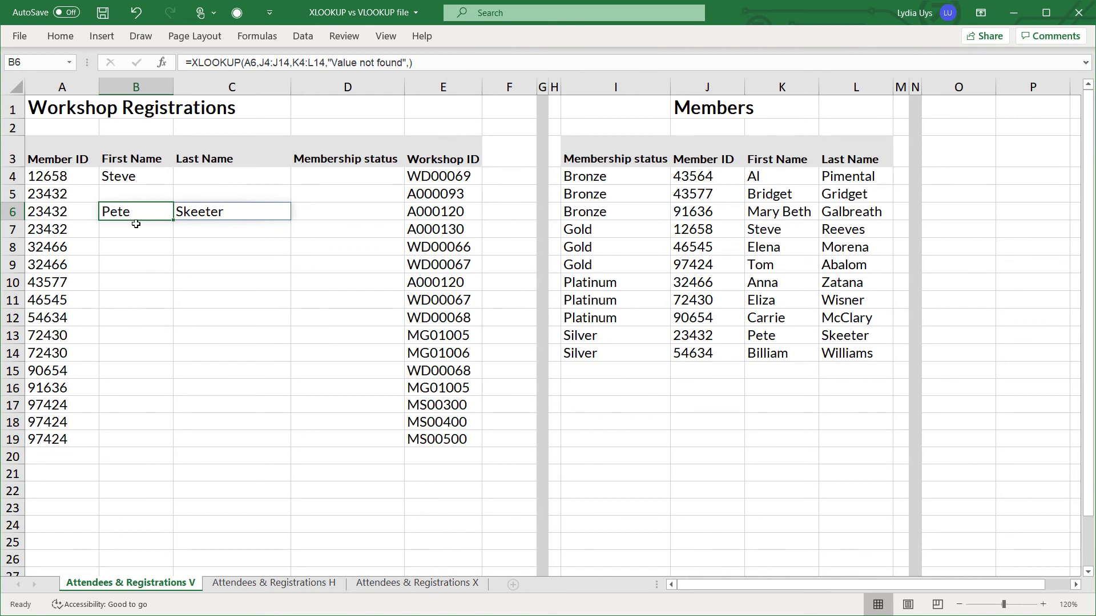
click(84, 214)
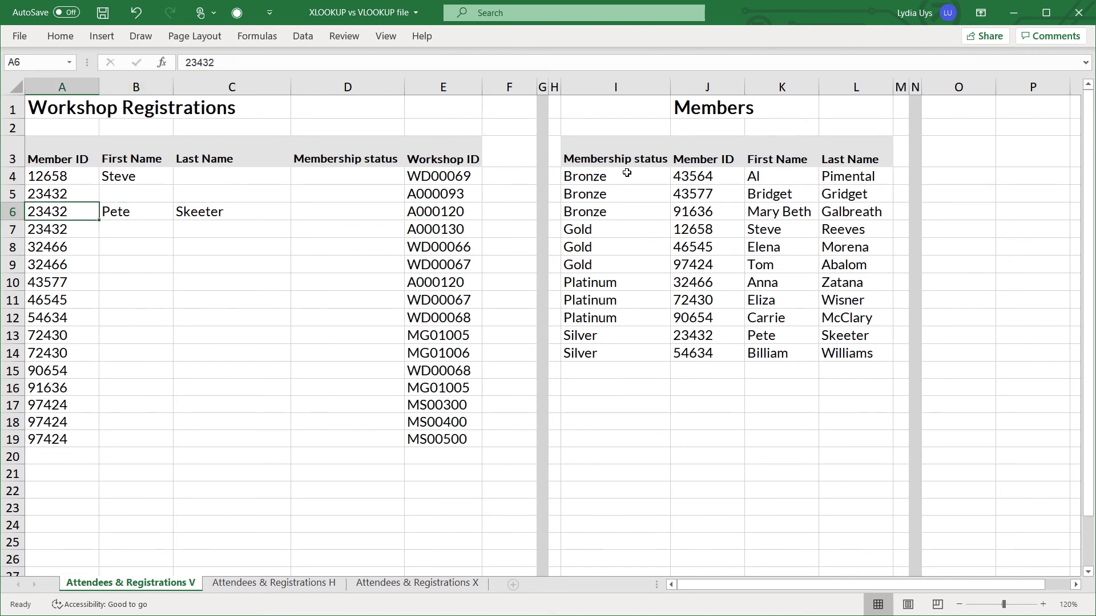
click(710, 334)
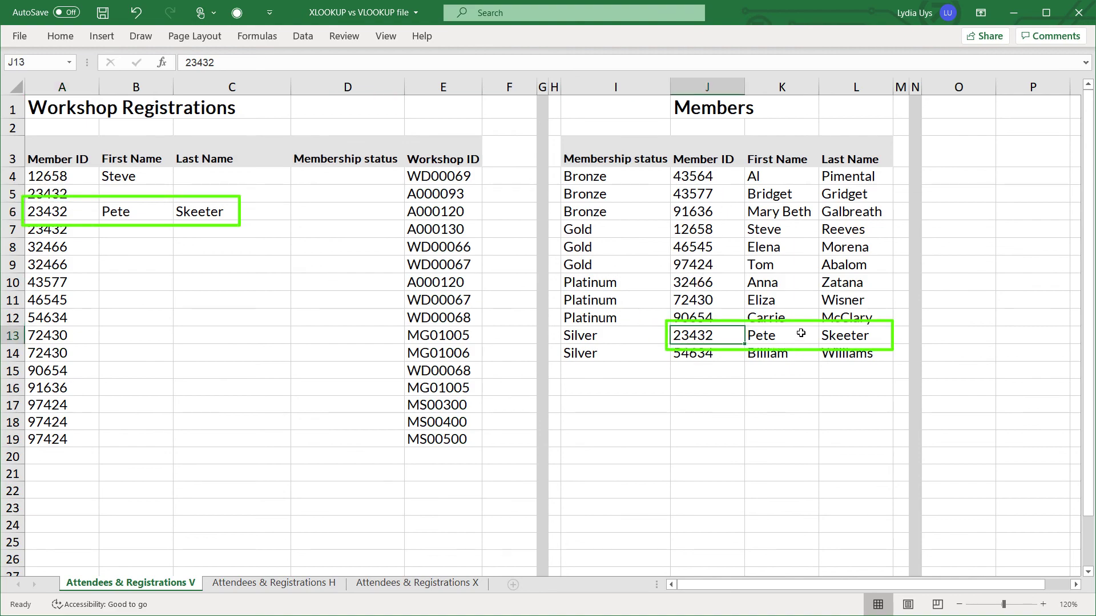